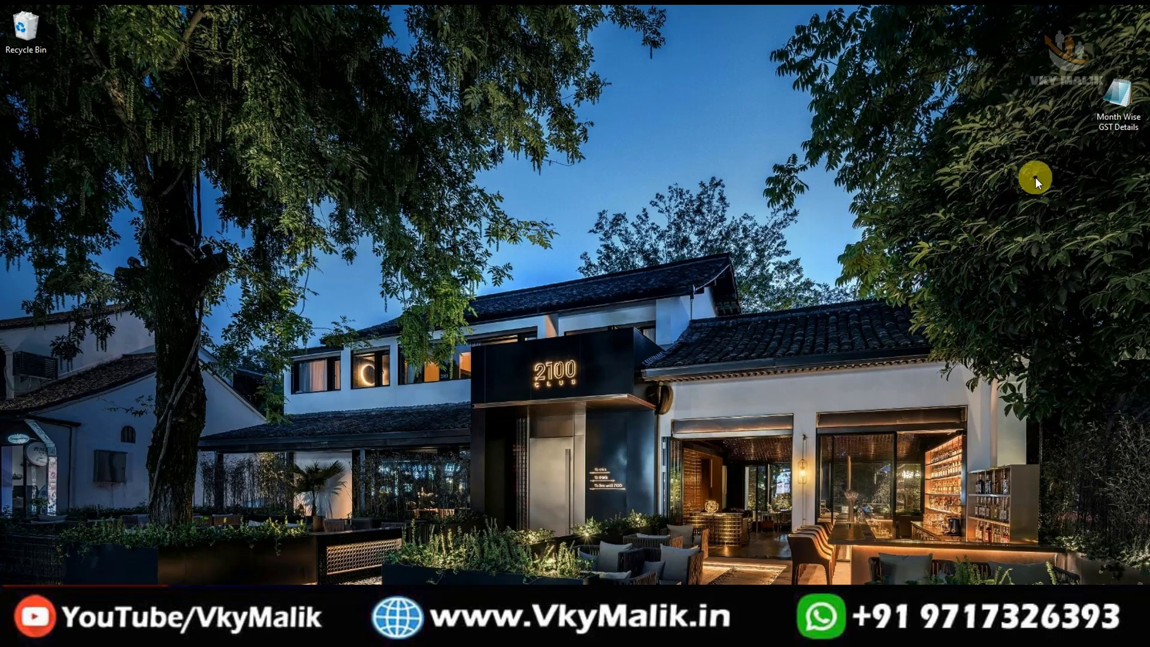
Step: Copy the full path of the Month Wise GST Details file on the desktop from its properties and close them
right_click(1117, 101)
click(922, 407)
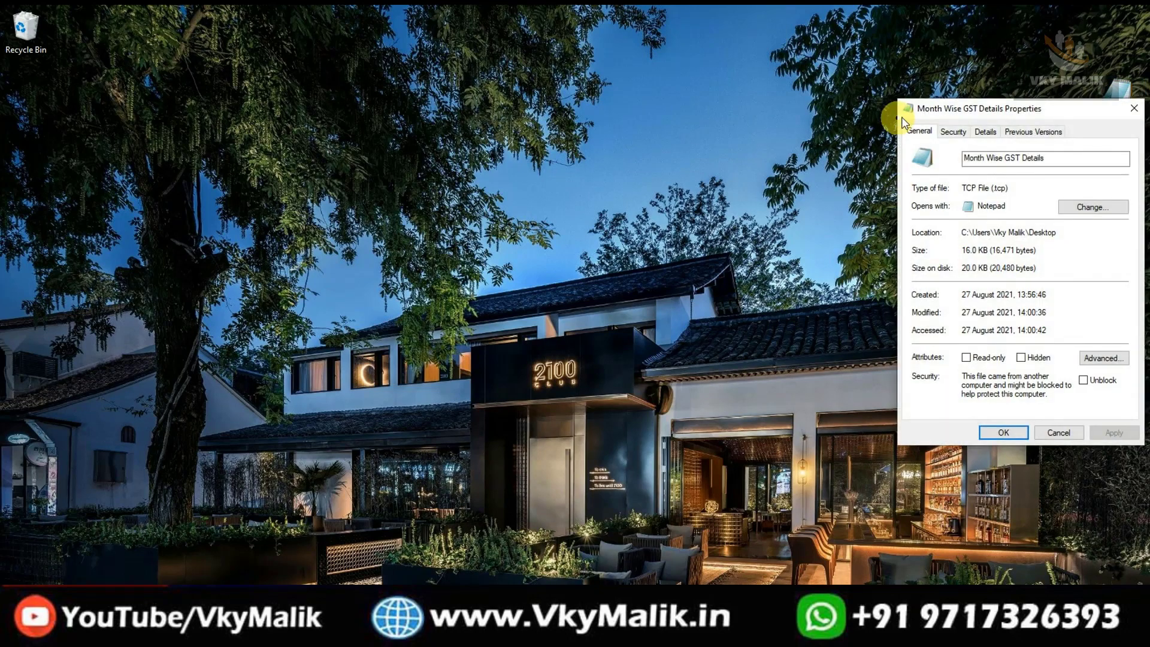
click(952, 132)
drag(968, 151, 1136, 151)
right_click(1047, 151)
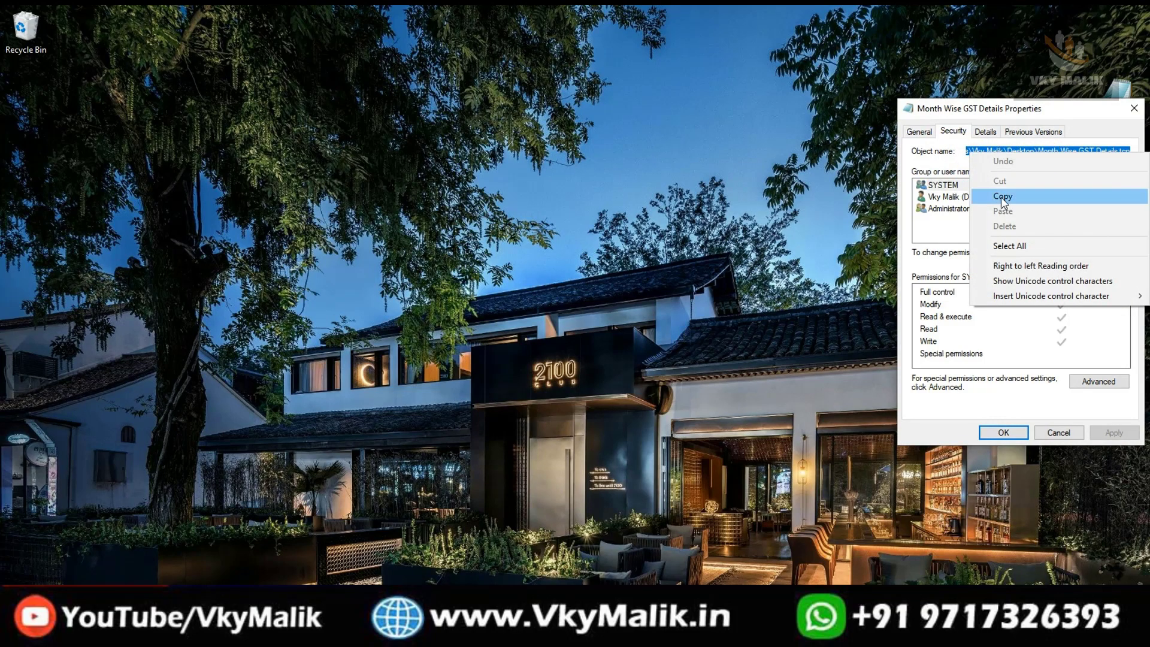
click(1000, 197)
click(1133, 109)
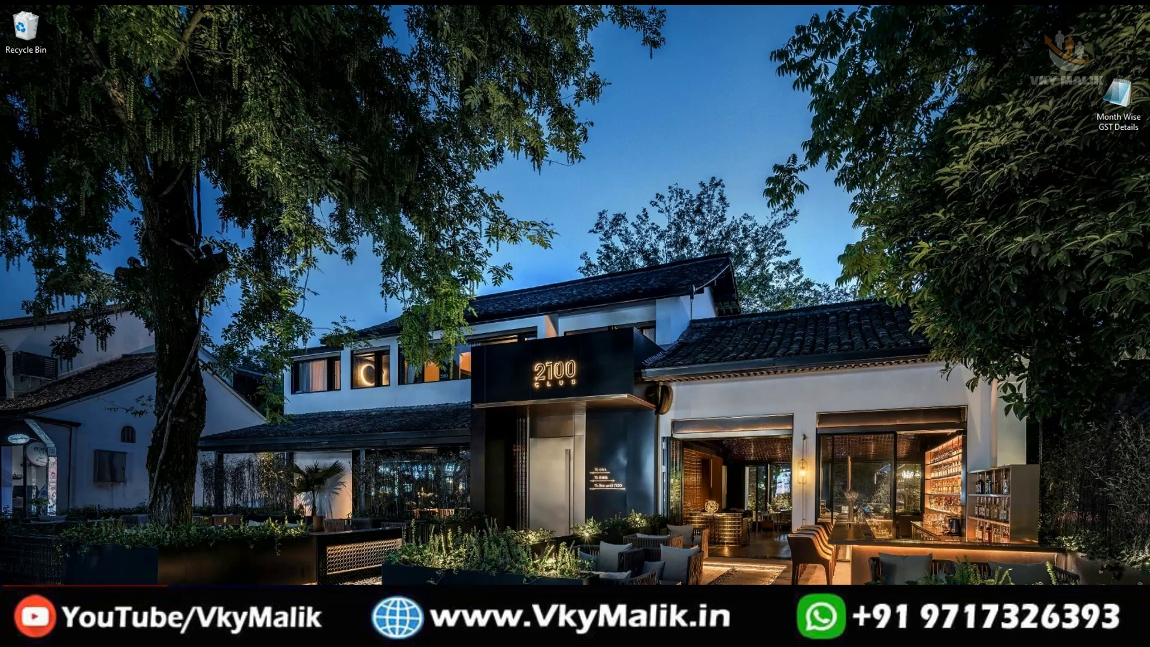
Step: Switch to TallyPrime and open the configuration of local TDL files
click(548, 628)
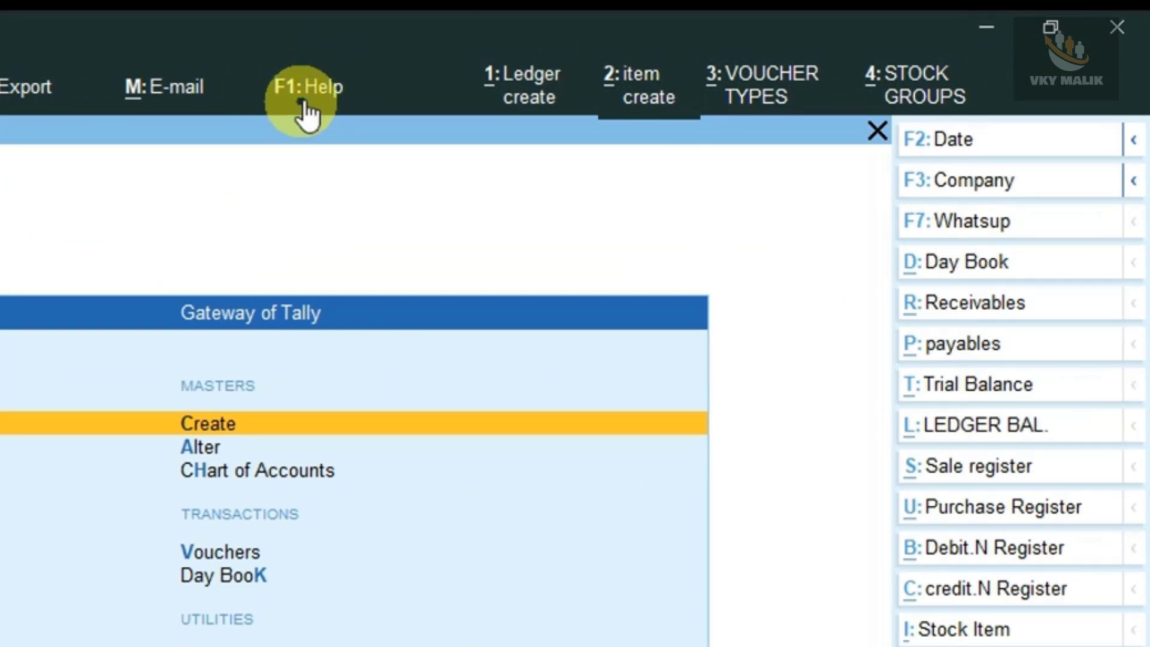
click(314, 96)
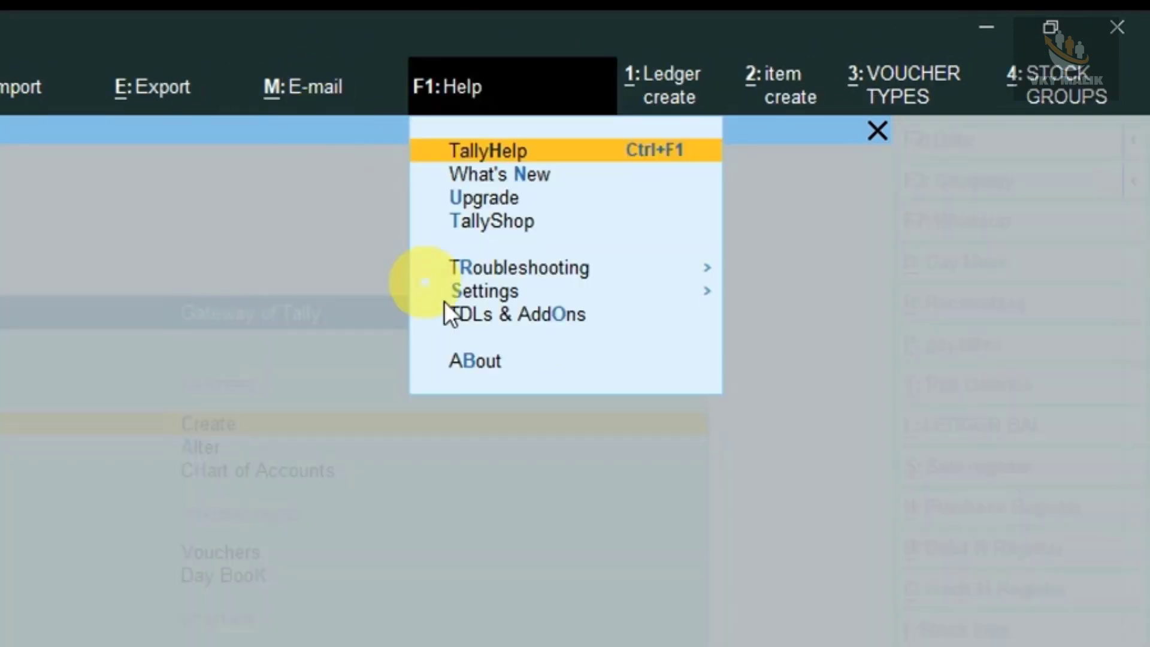
click(470, 323)
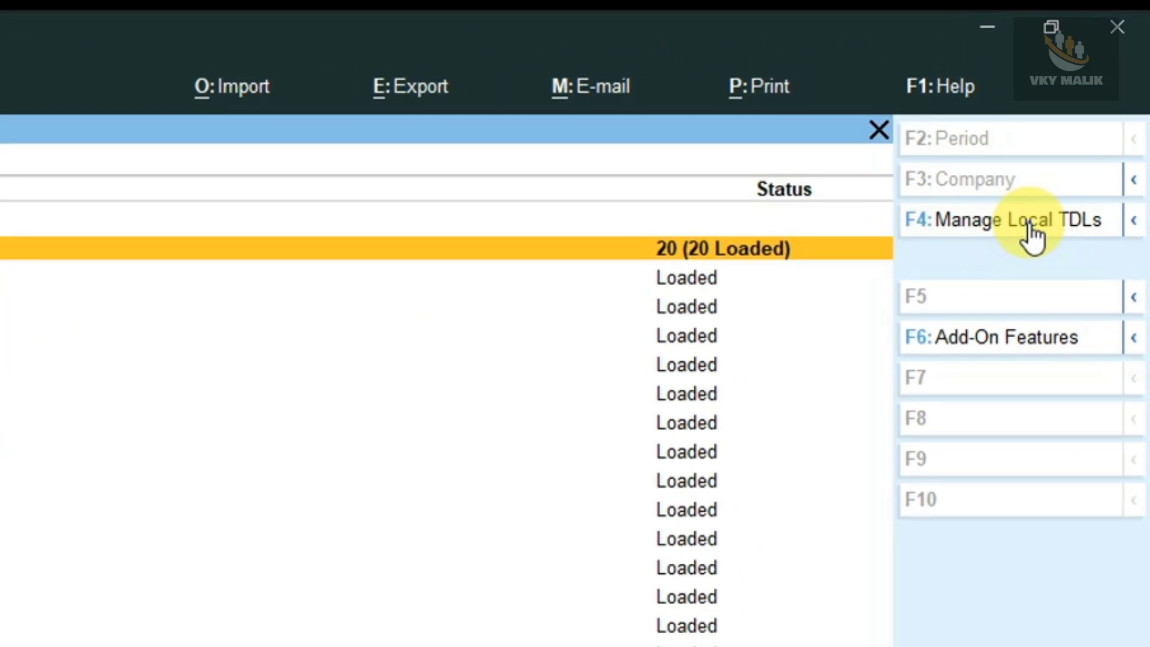
click(1031, 234)
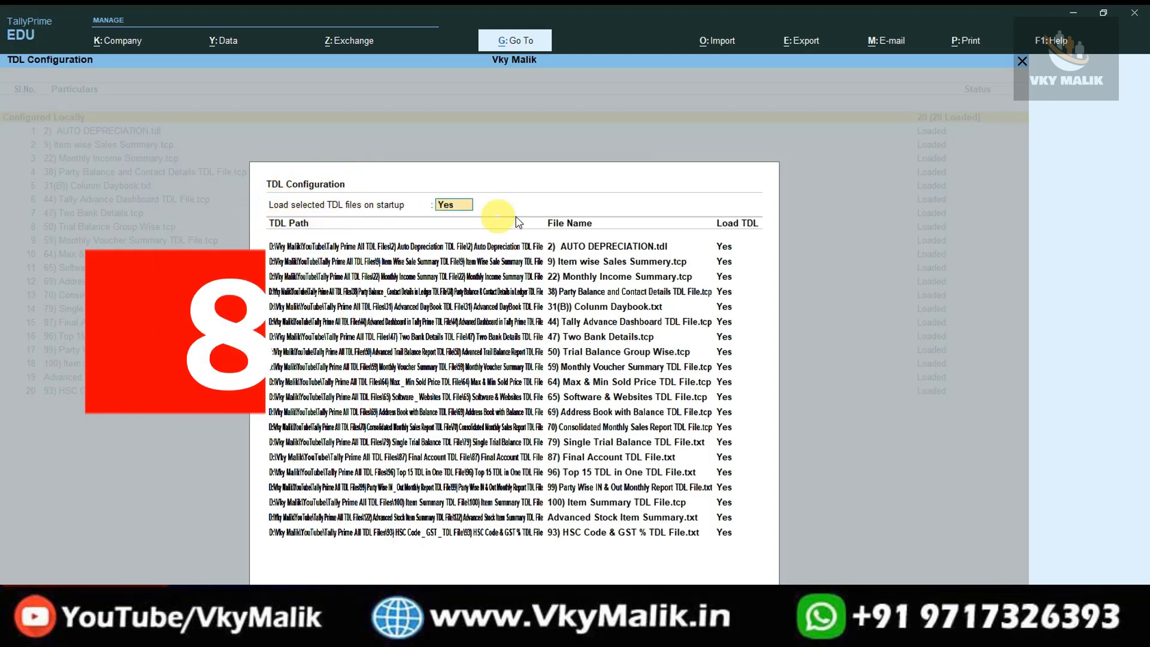
Step: Append Month Wise GST Details.tcp to the local TDL files using its copied path, save the configuration, and leave TDL Management
key(Return)
key(Return)
key(Return)
key(Return)
key(Return)
key(Return)
key(Return)
key(Return)
key(Return)
key(Return)
key(Return)
key(Return)
key(Return)
key(Return)
key(Return)
key(Return)
key(Return)
key(Return)
key(Return)
key(Return)
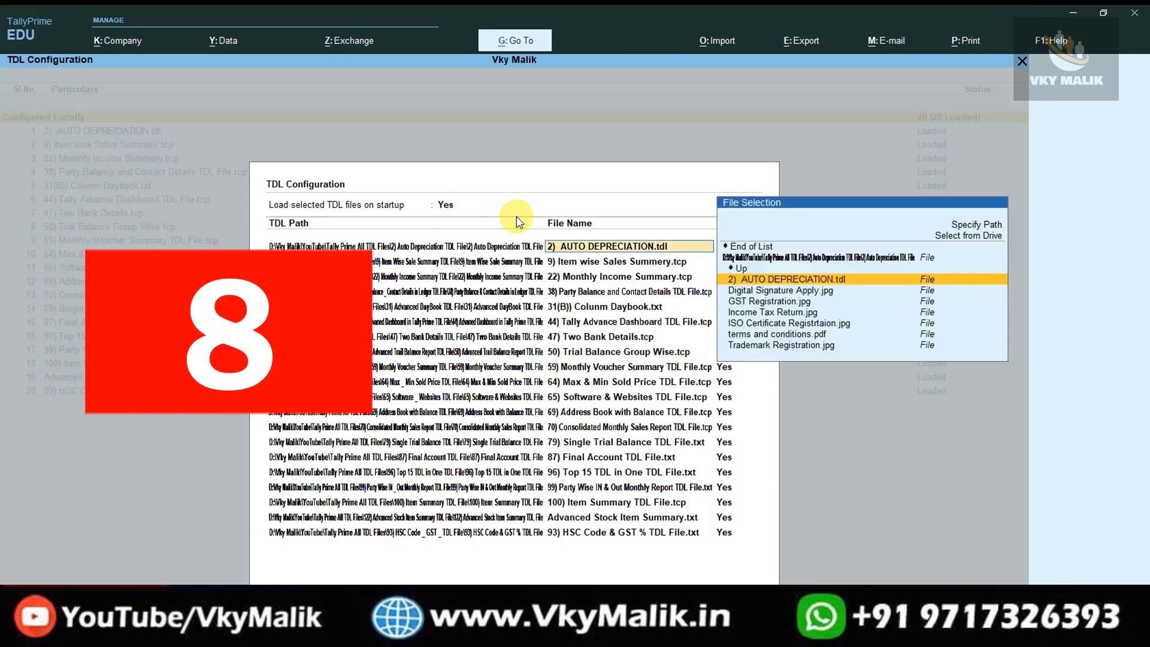
key(Return)
key(Return)
key(Return)
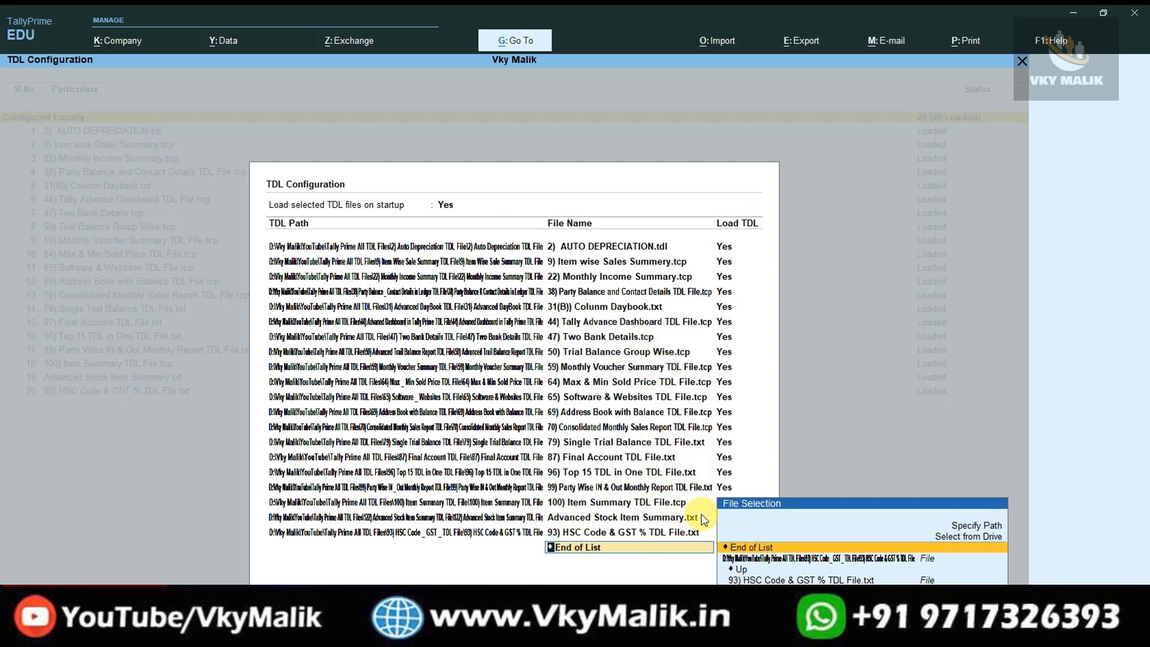
key(Up)
key(Up)
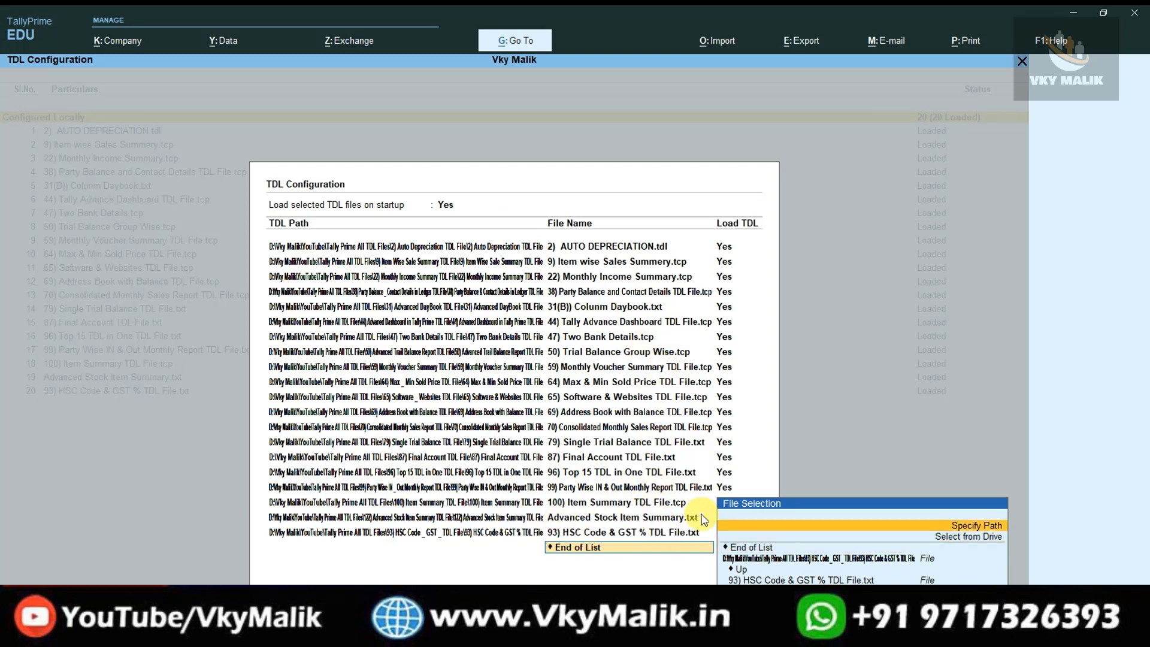
key(Down)
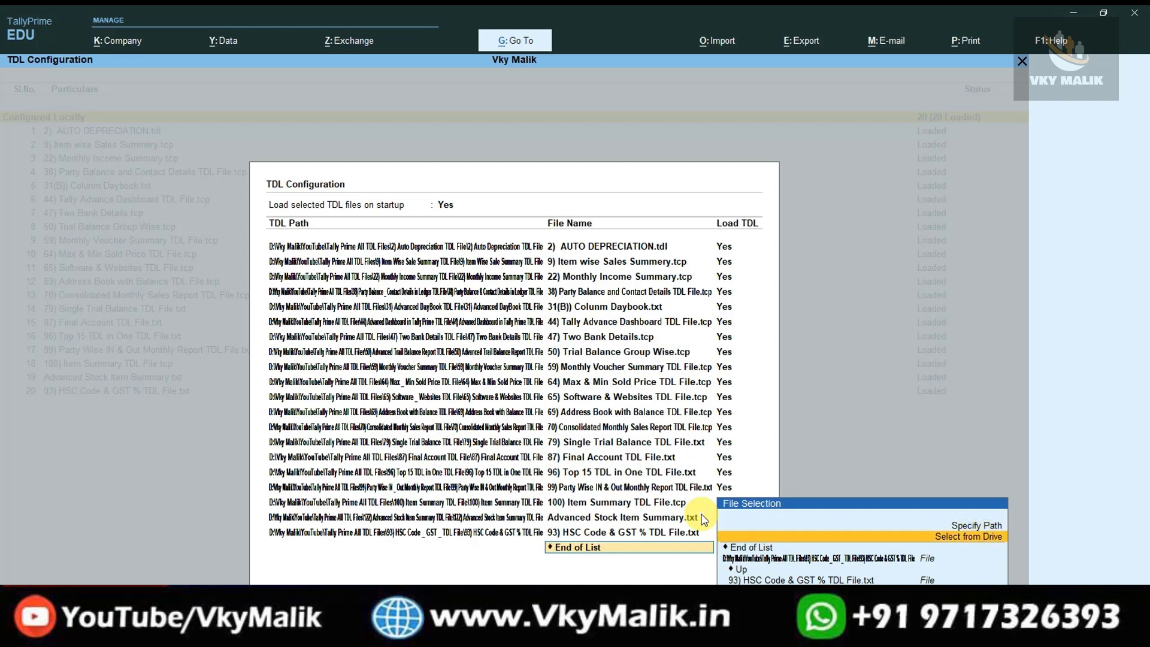
key(Up)
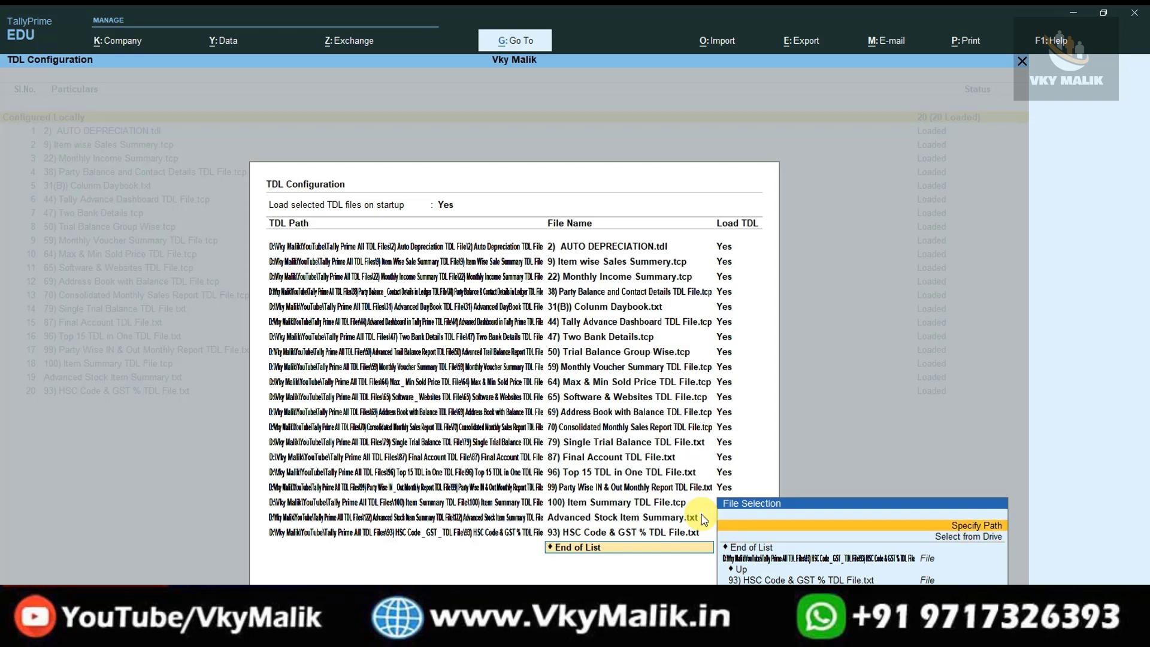
key(Return)
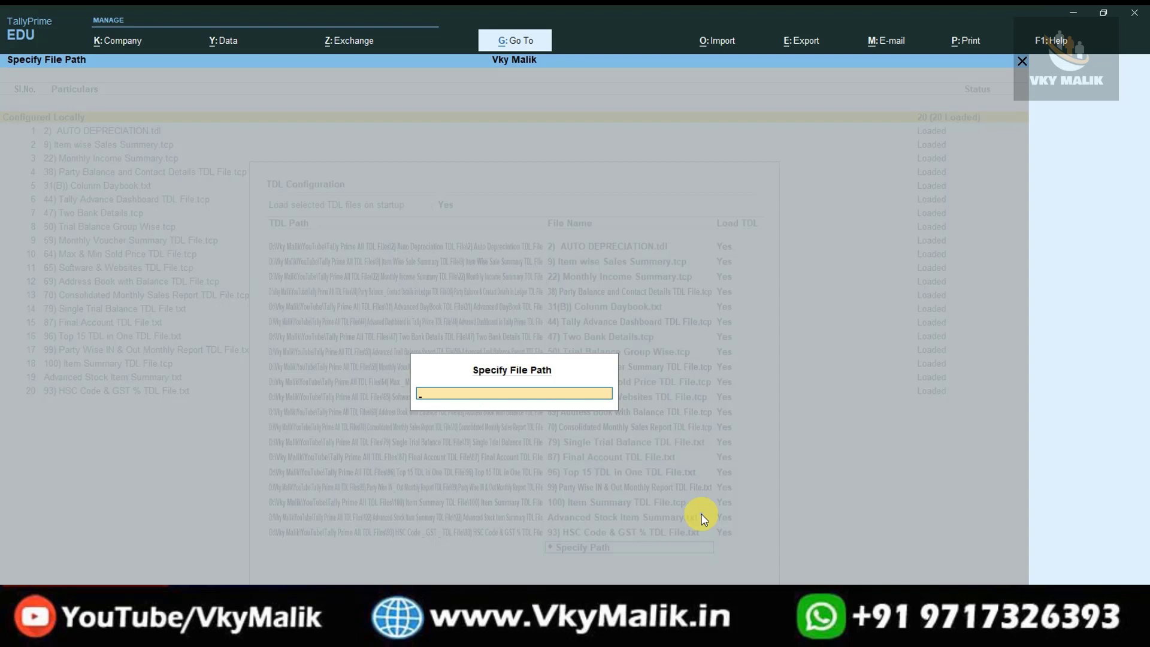
key(ctrl+v)
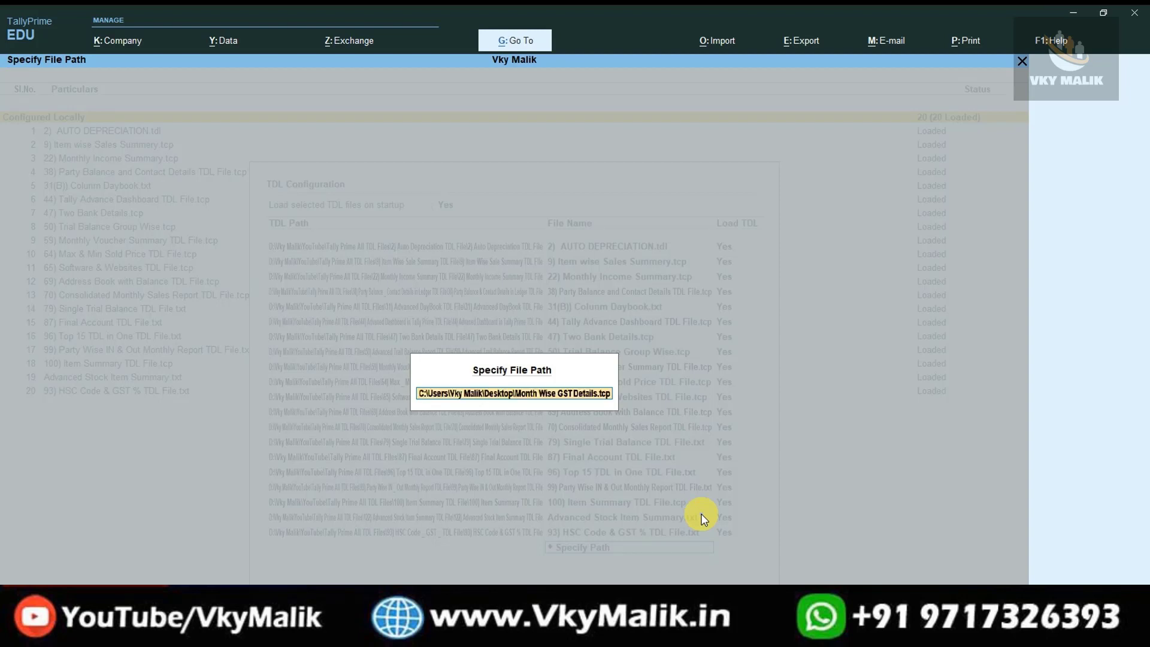
key(Return)
key(ctrl+a)
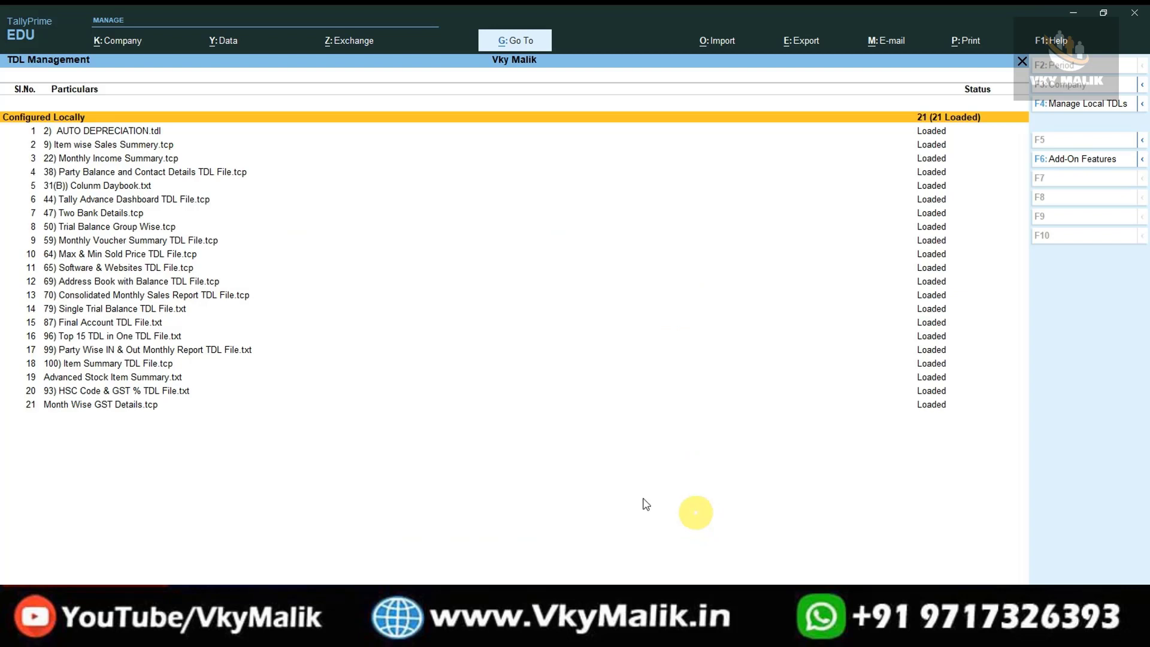
click(134, 406)
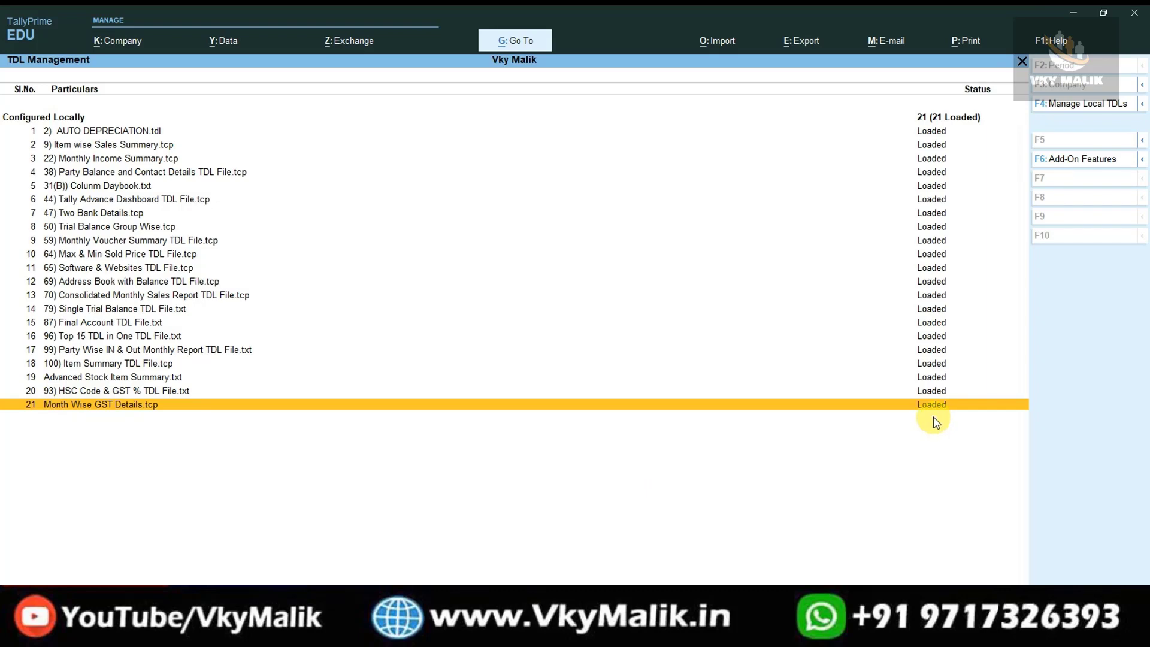
key(Escape)
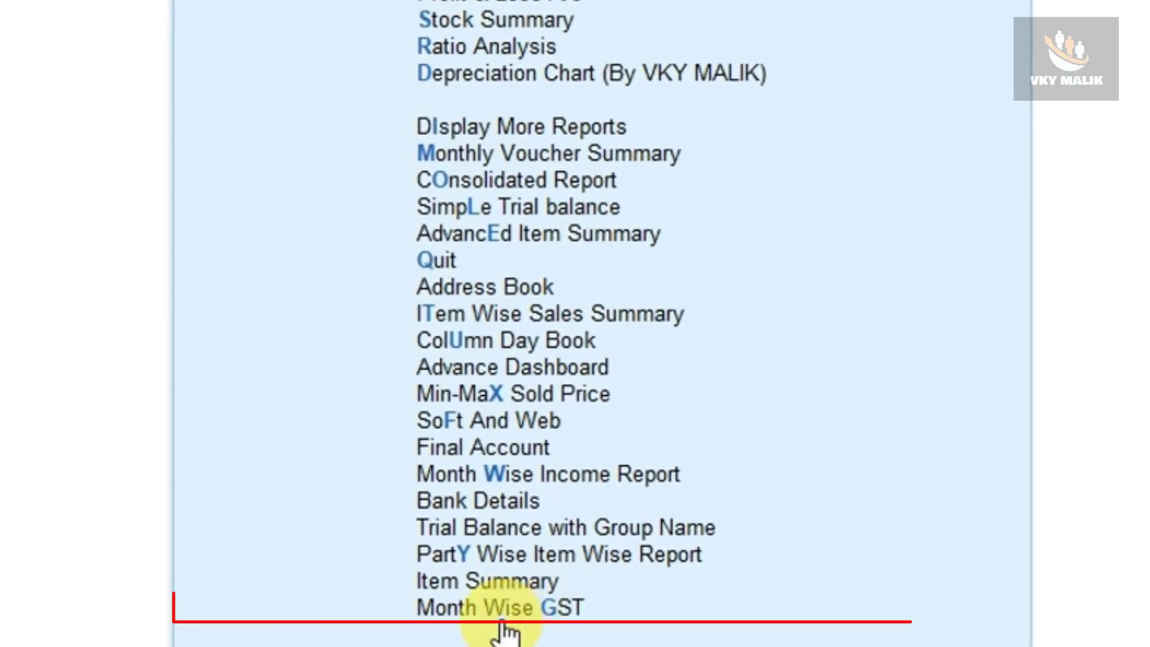
Step: Open the Month Wise GST report, view its detailed breakdown, and return it to the condensed view
click(503, 621)
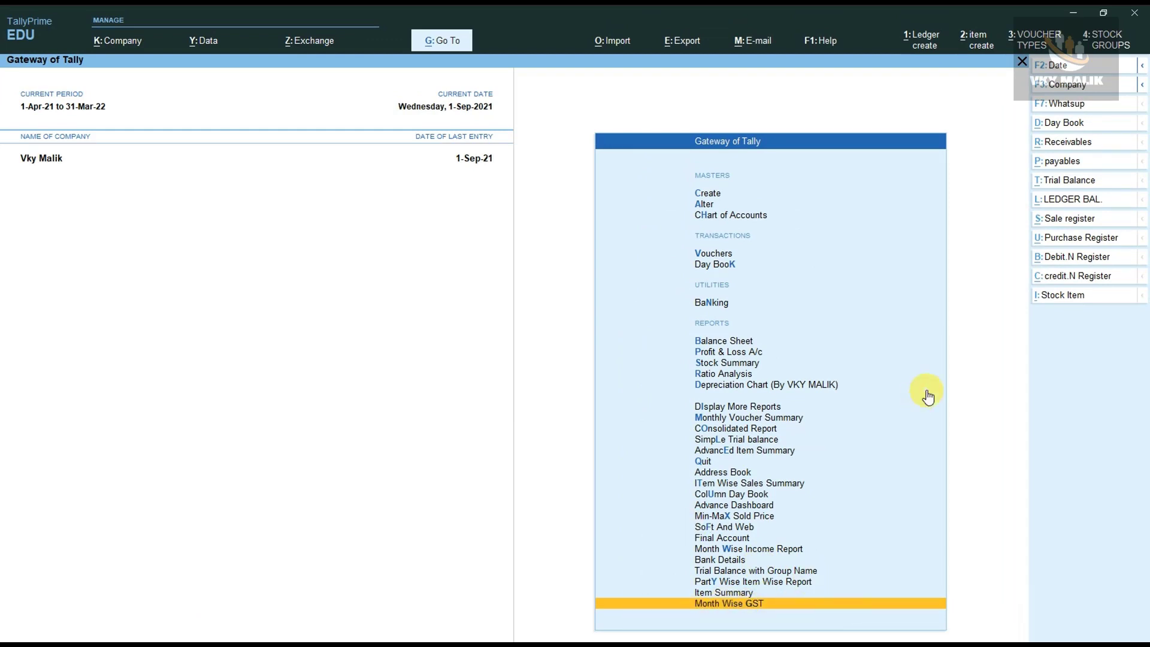
key(Return)
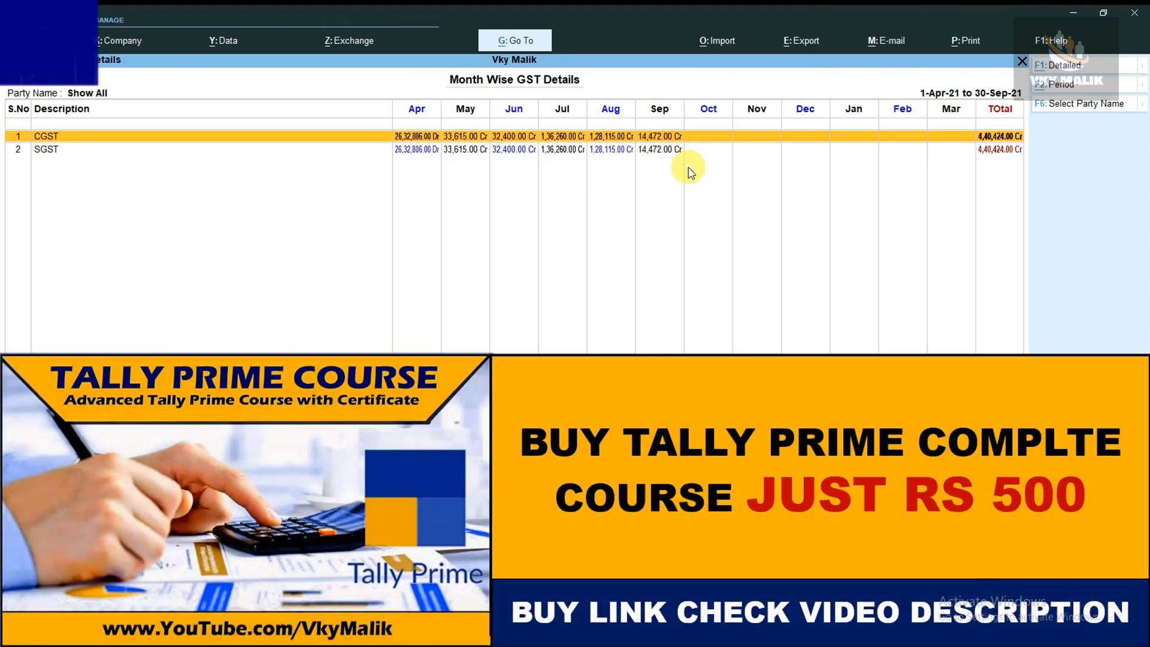
key(Return)
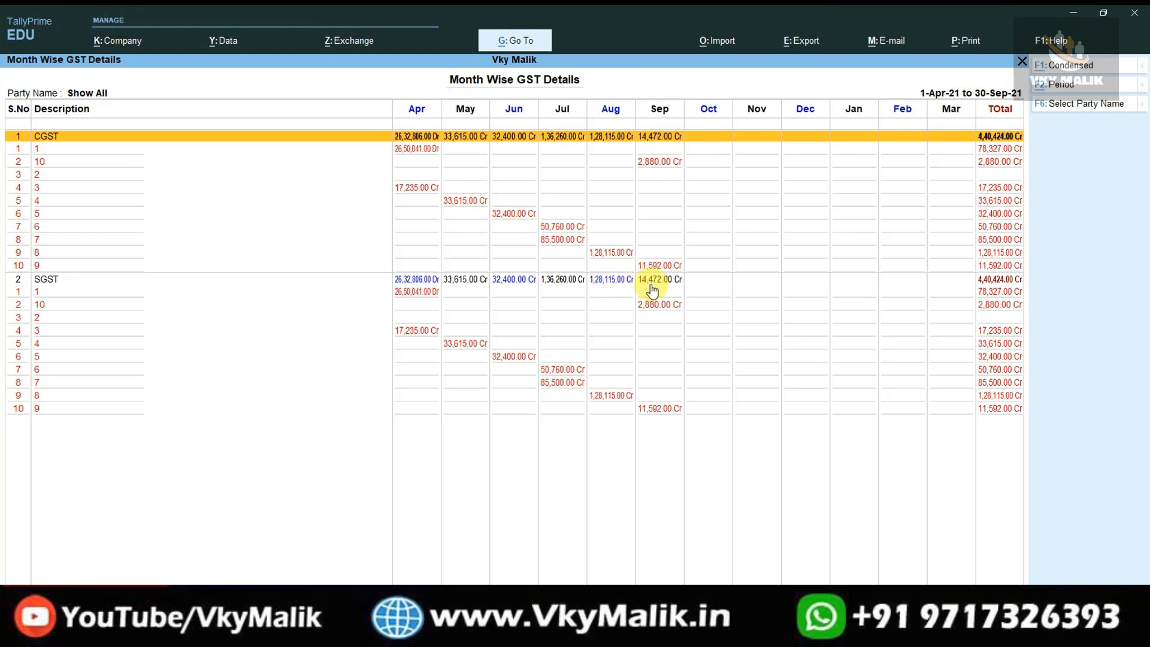
key(alt+F1)
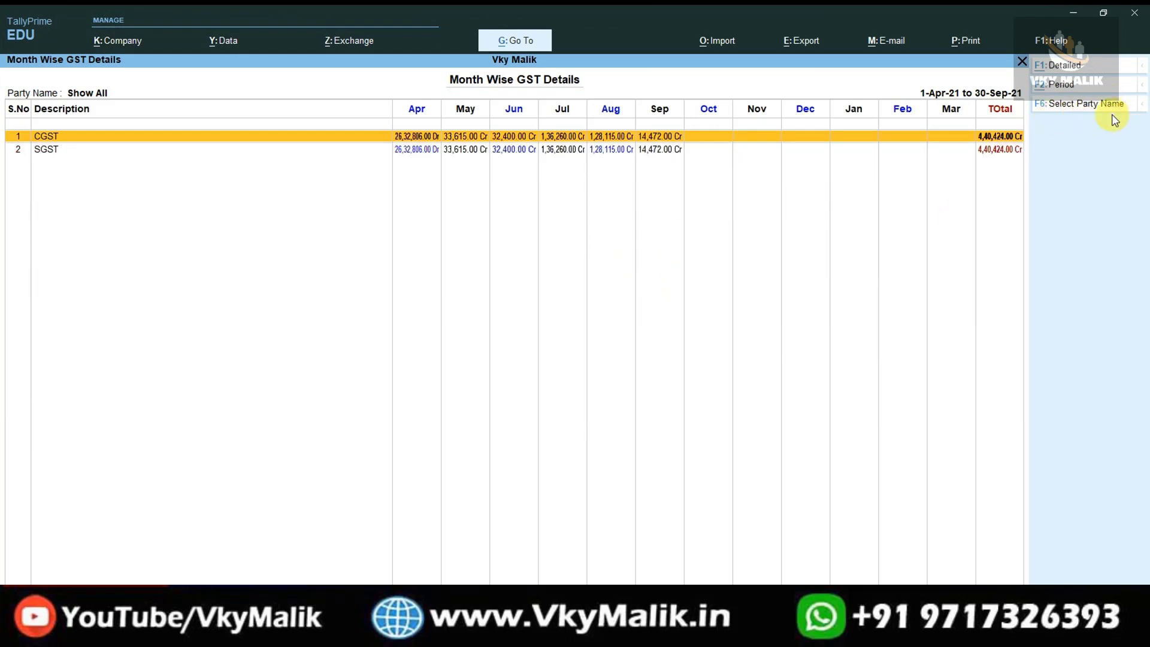
Step: Filter the Month Wise GST report by the party K.S Teleocme (Customer), review it, and close it
click(1079, 105)
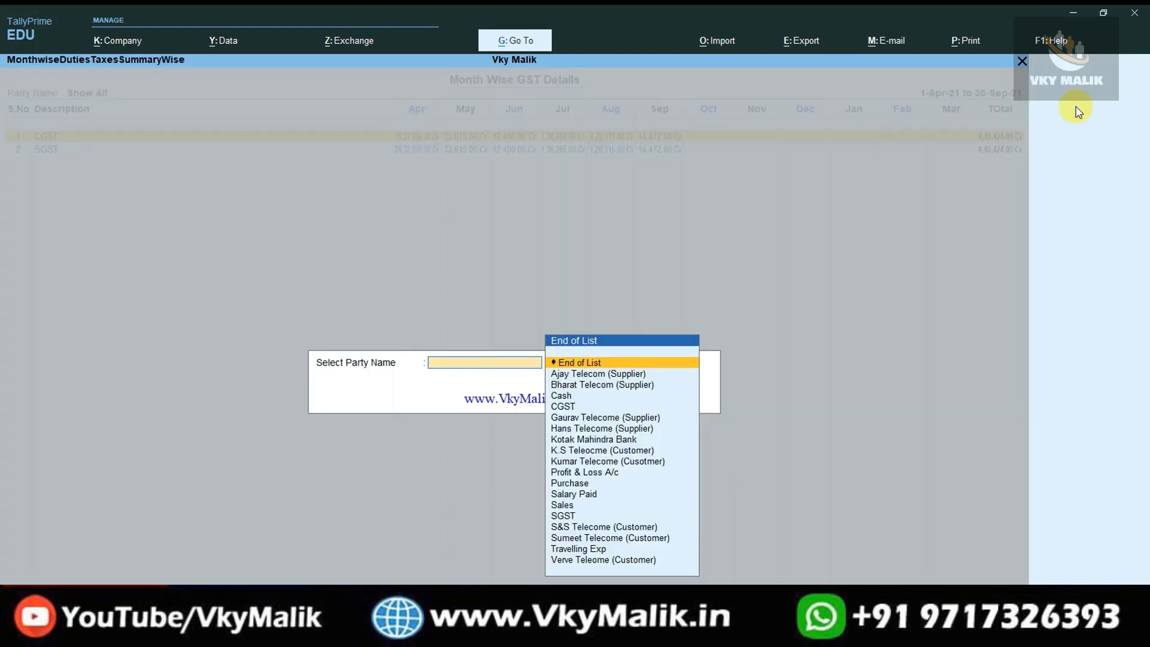
text(Cu)
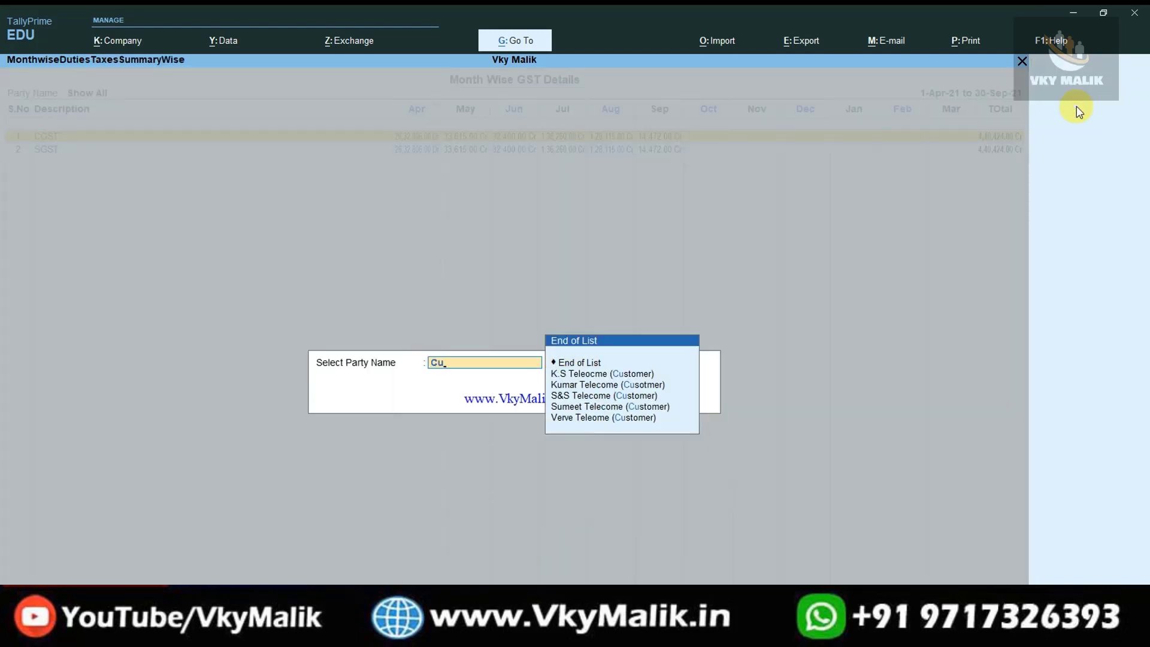
key(Down)
key(Return)
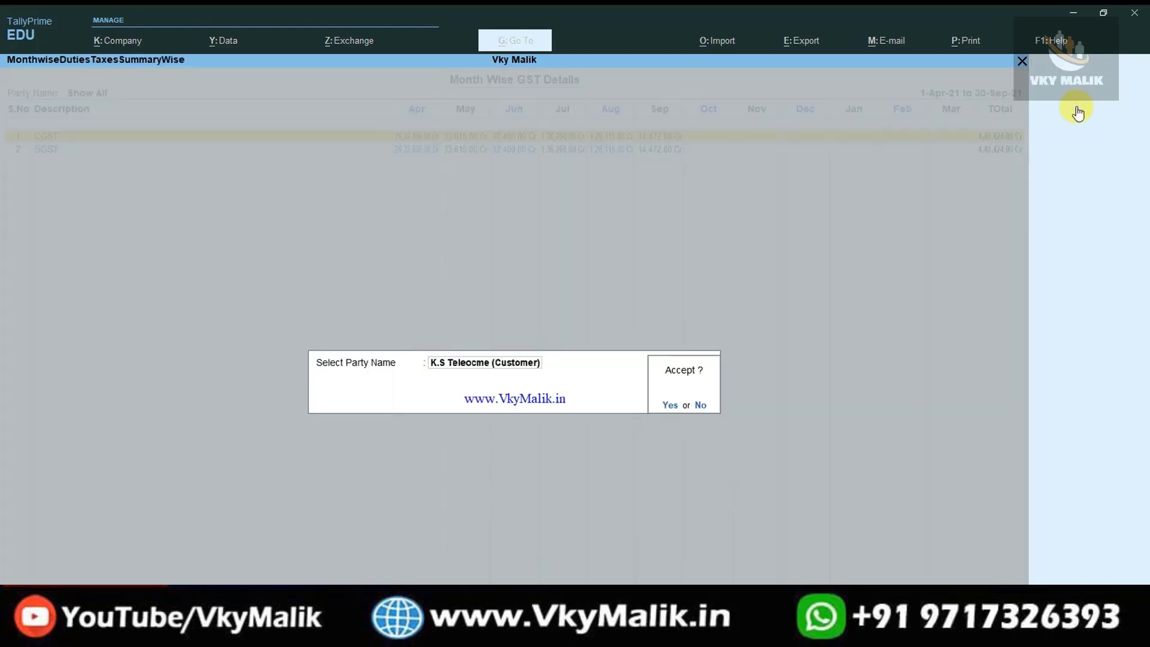
key(Return)
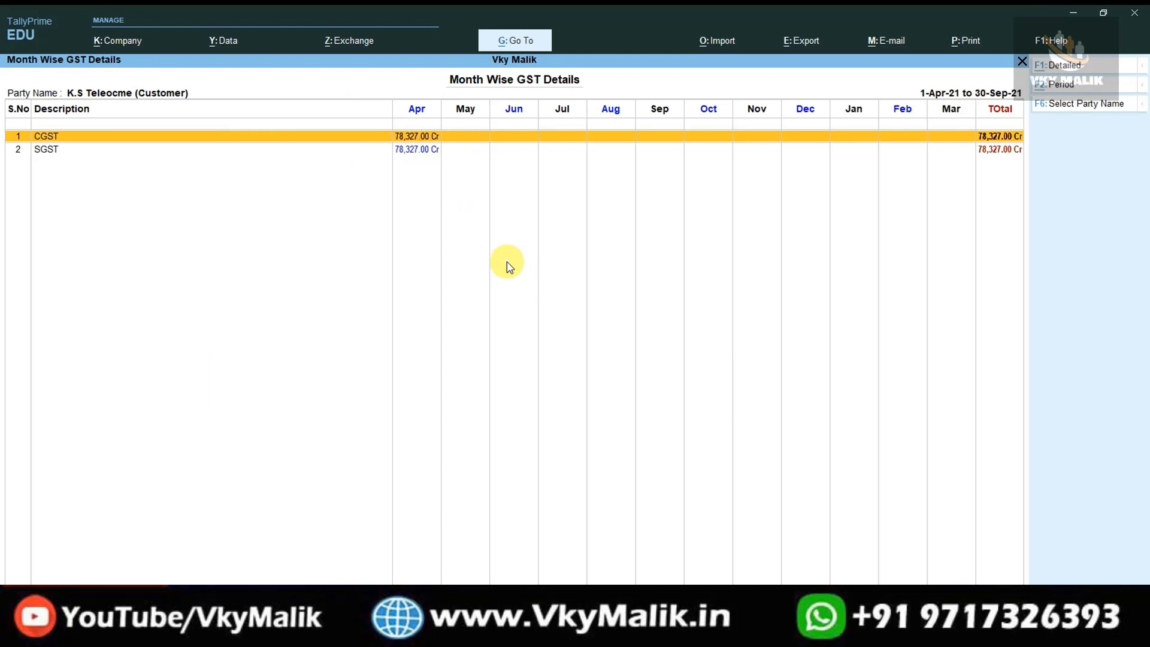
key(Escape)
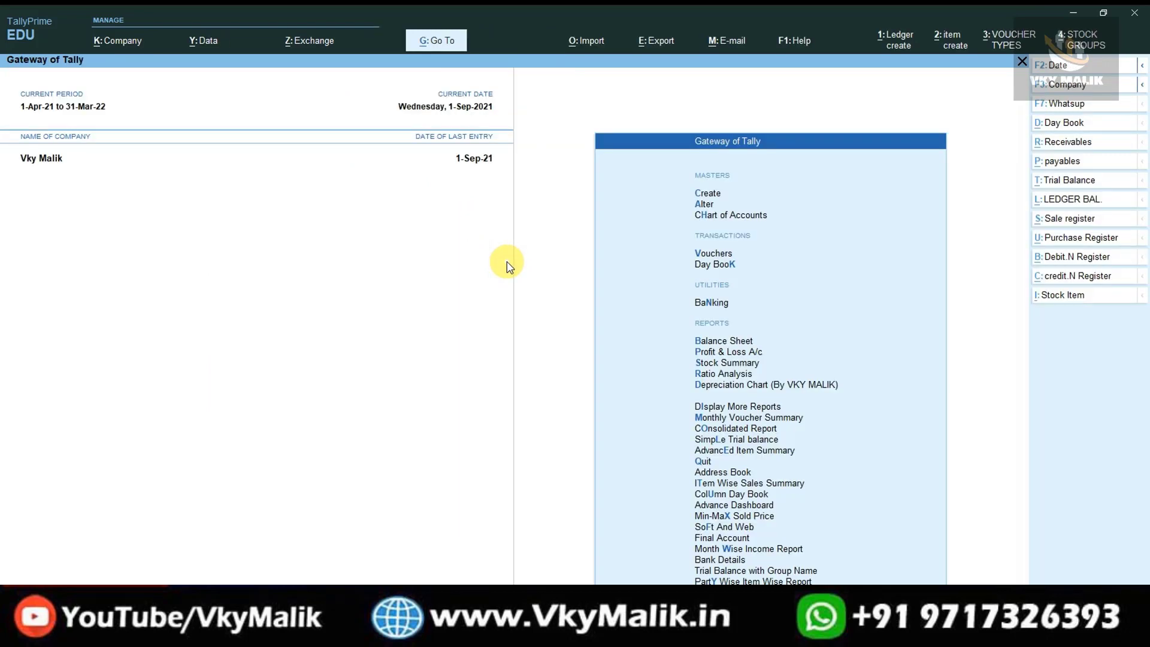
Step: Reopen the Month Wise GST report for all parties, examine it in detailed view, and close it
key(Return)
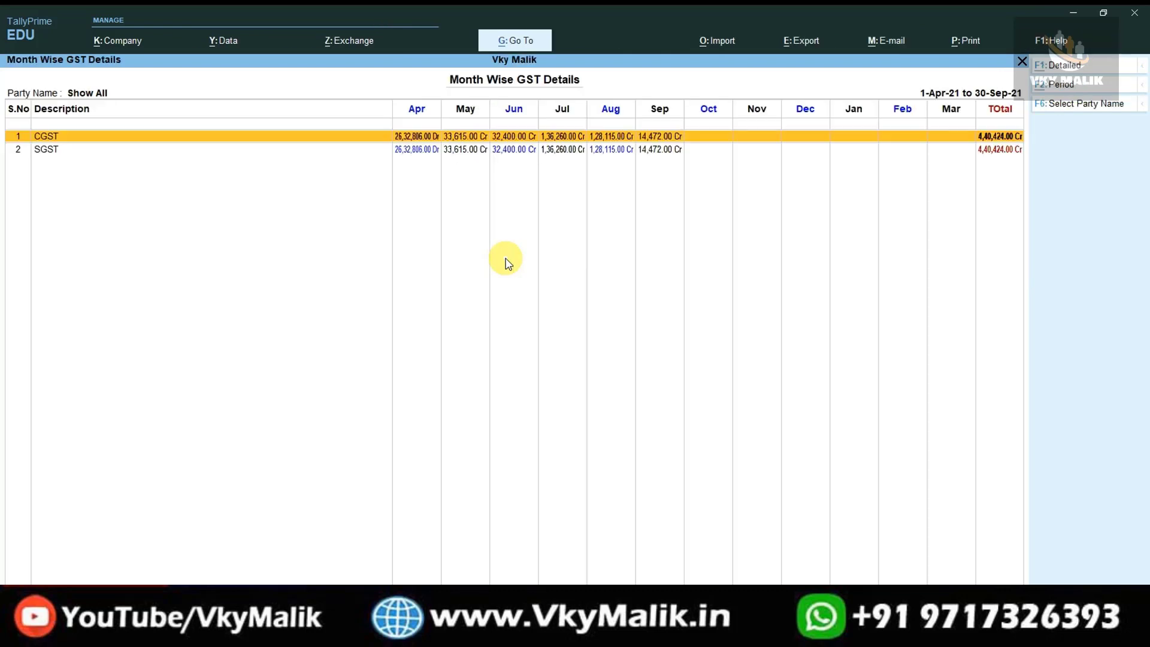
key(alt+F1)
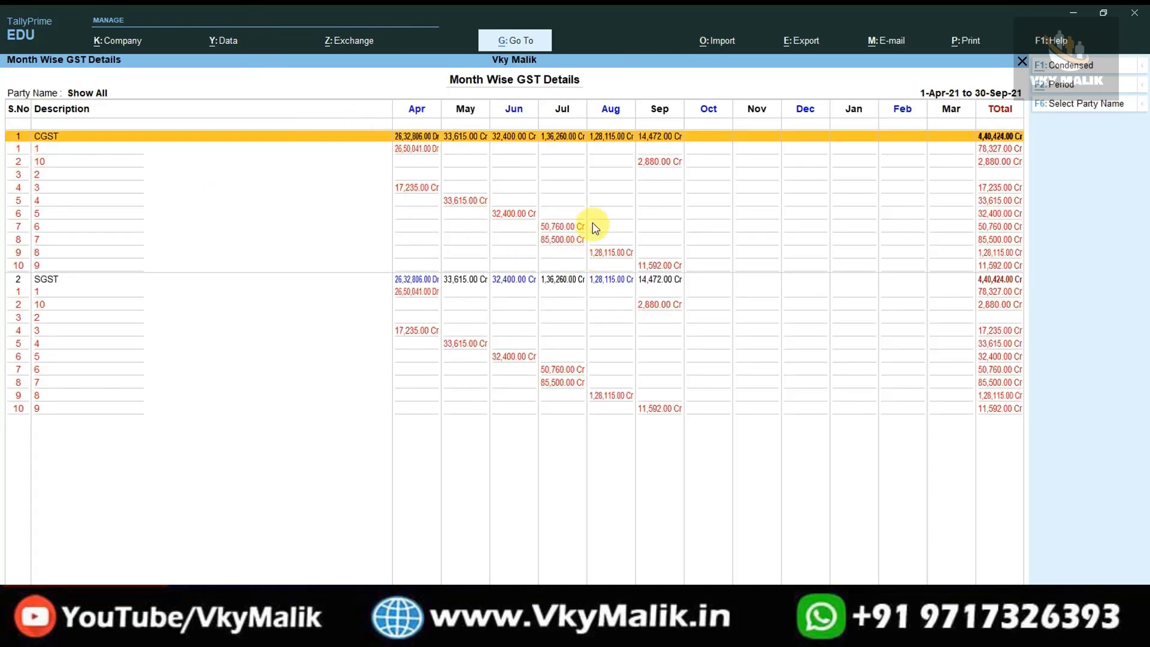
key(Escape)
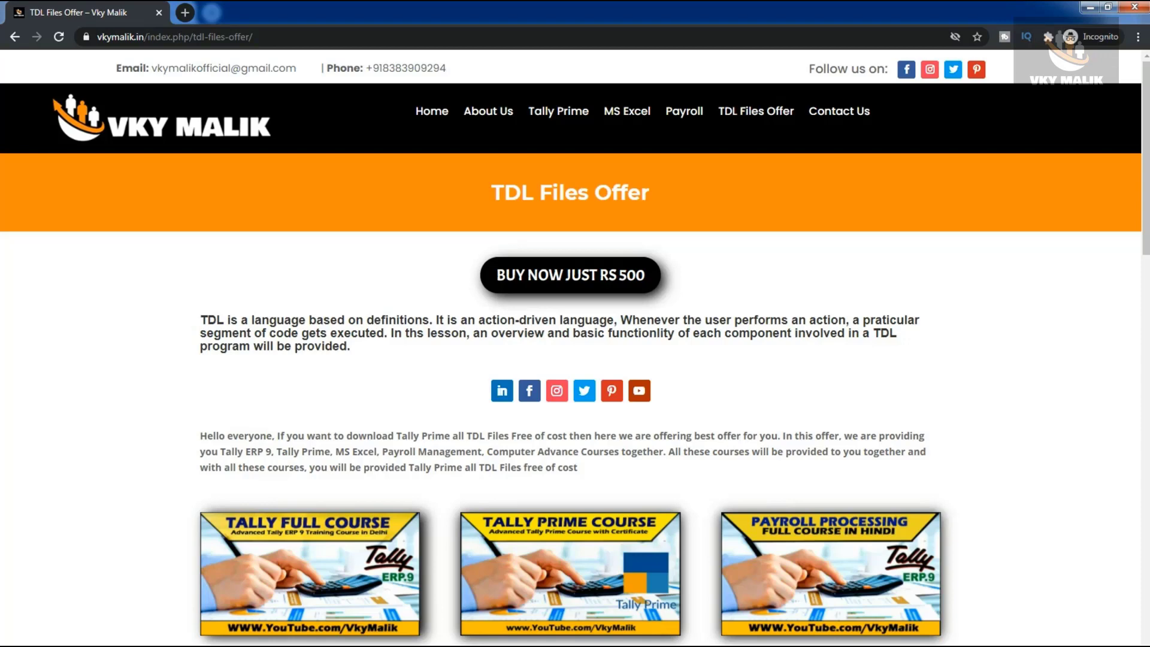
Step: Look through the TDL Files Offer web page, from the course offers and TDL file list down to the contact form
scroll(575, 347, down, 6)
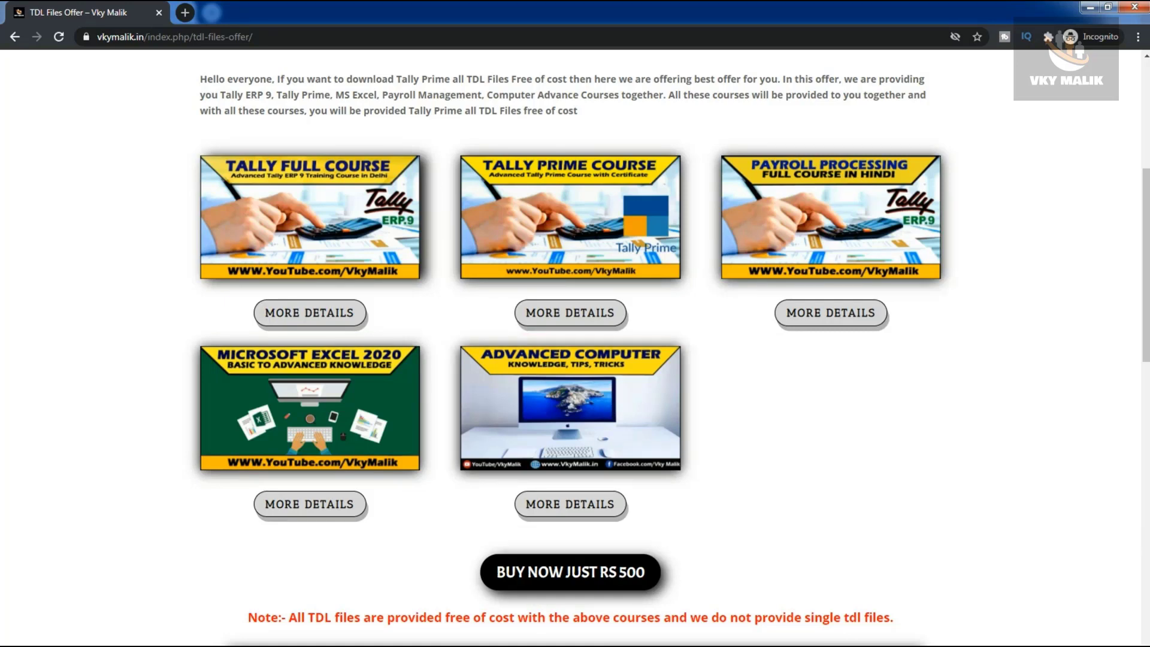
scroll(575, 347, down, 8)
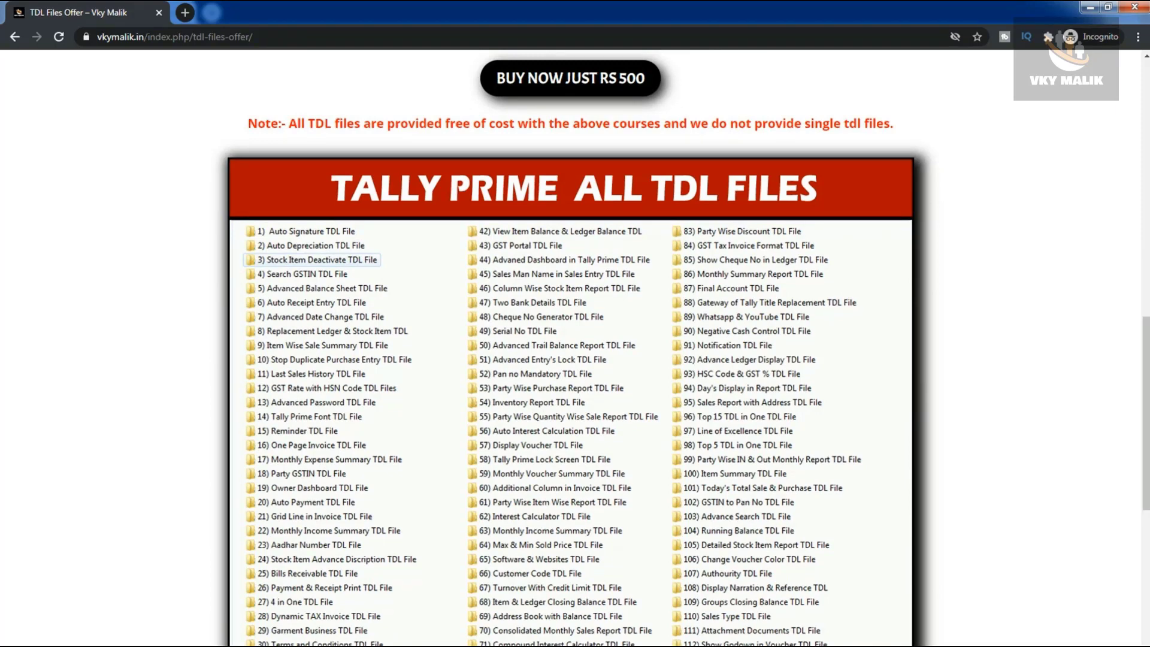
scroll(575, 347, down, 10)
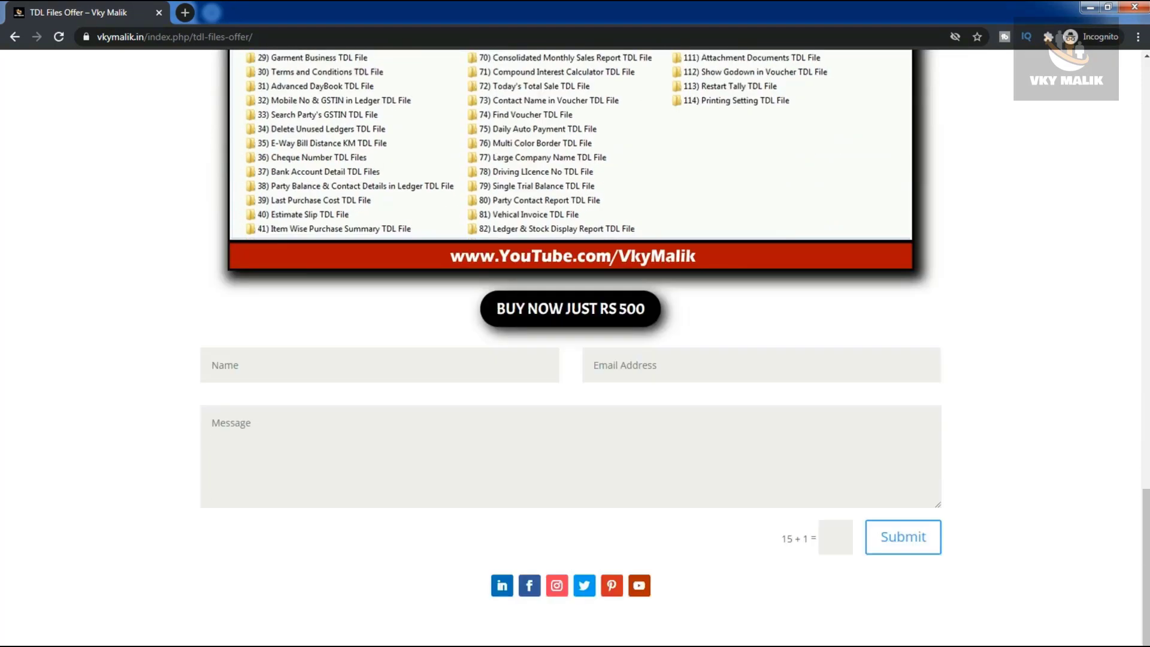